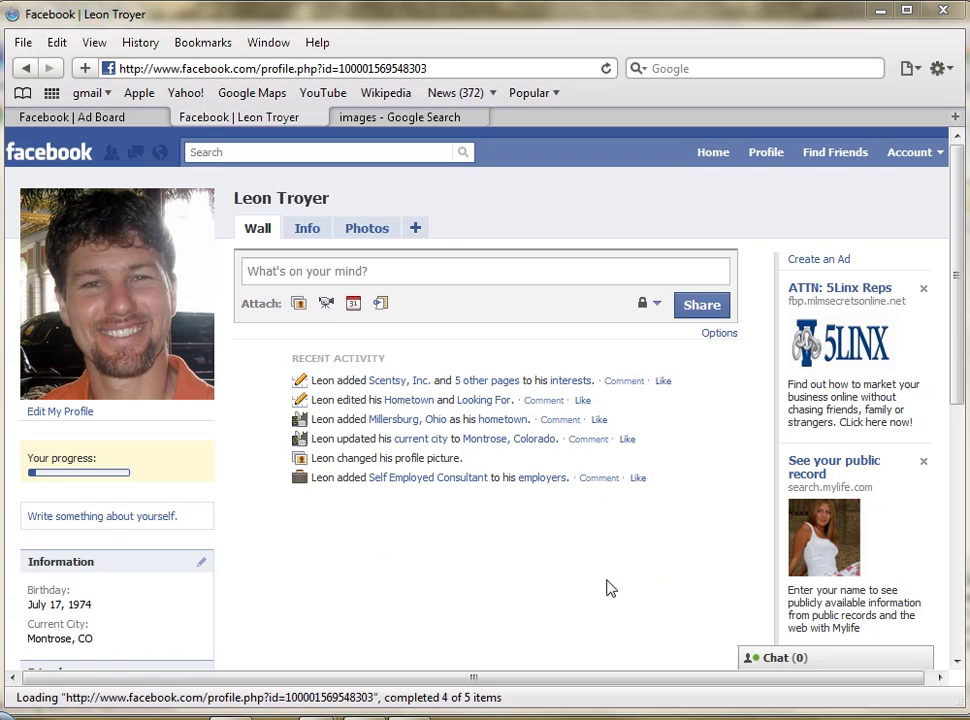
Step: Go from the profile page footer to Facebook's Advertising page
scroll(620, 561, down, 5)
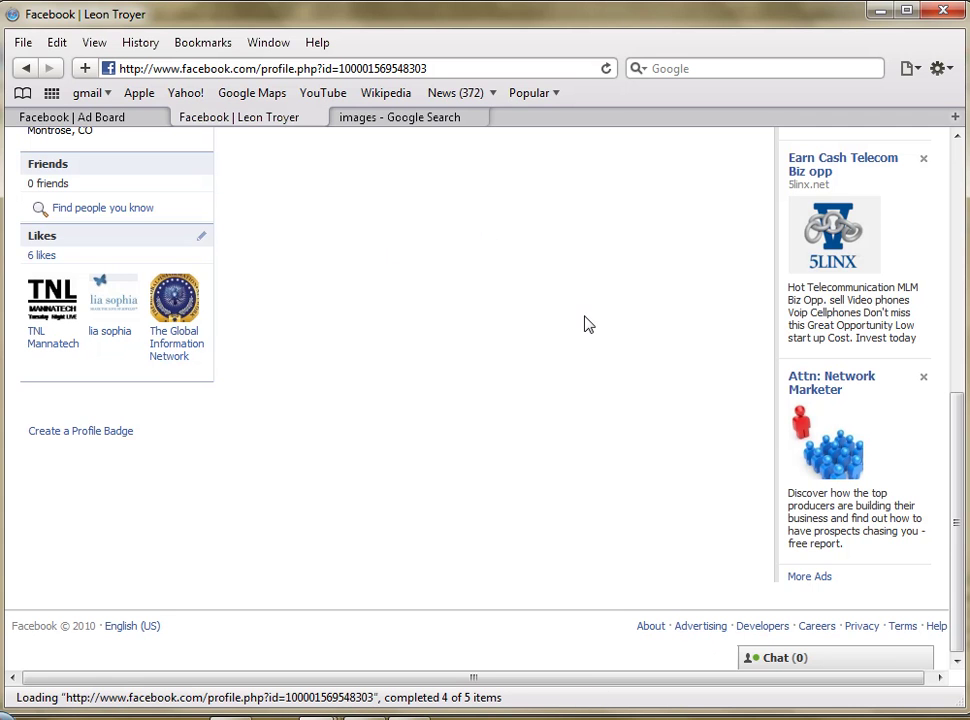
click(700, 627)
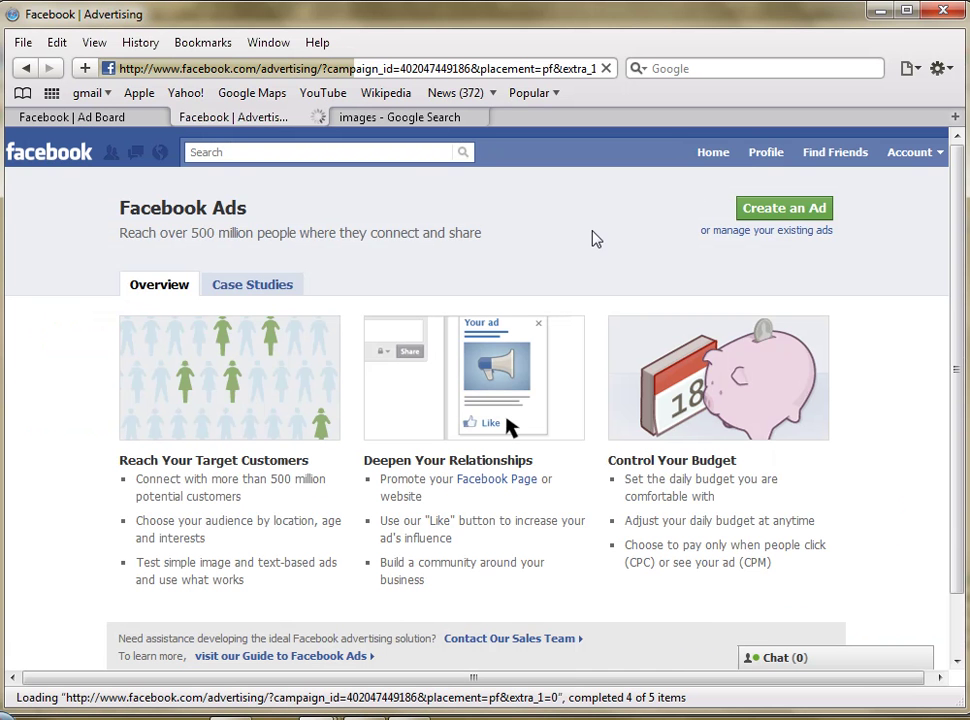
Step: Create a new ad with the advertiser's fb. site address as its Destination URL
click(783, 210)
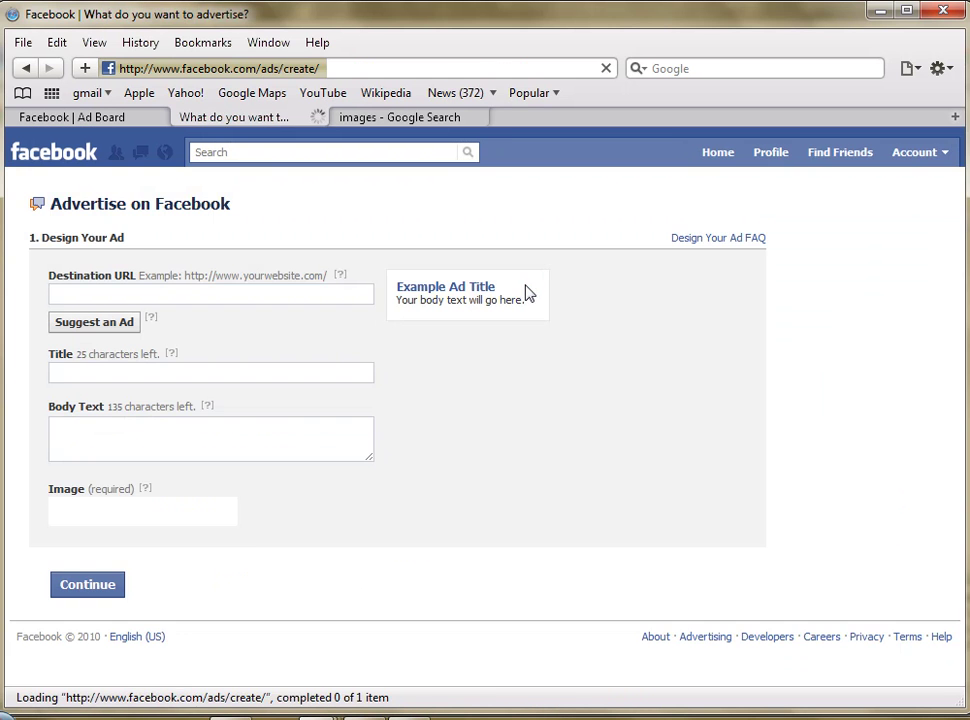
click(61, 294)
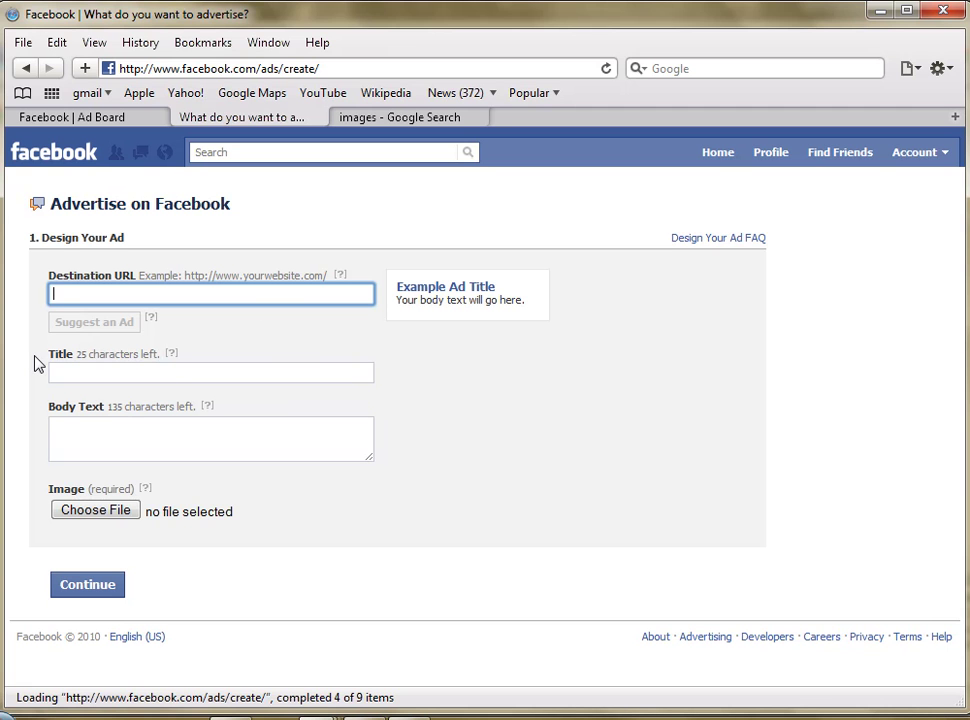
text(ttp)
key(BackSpace)
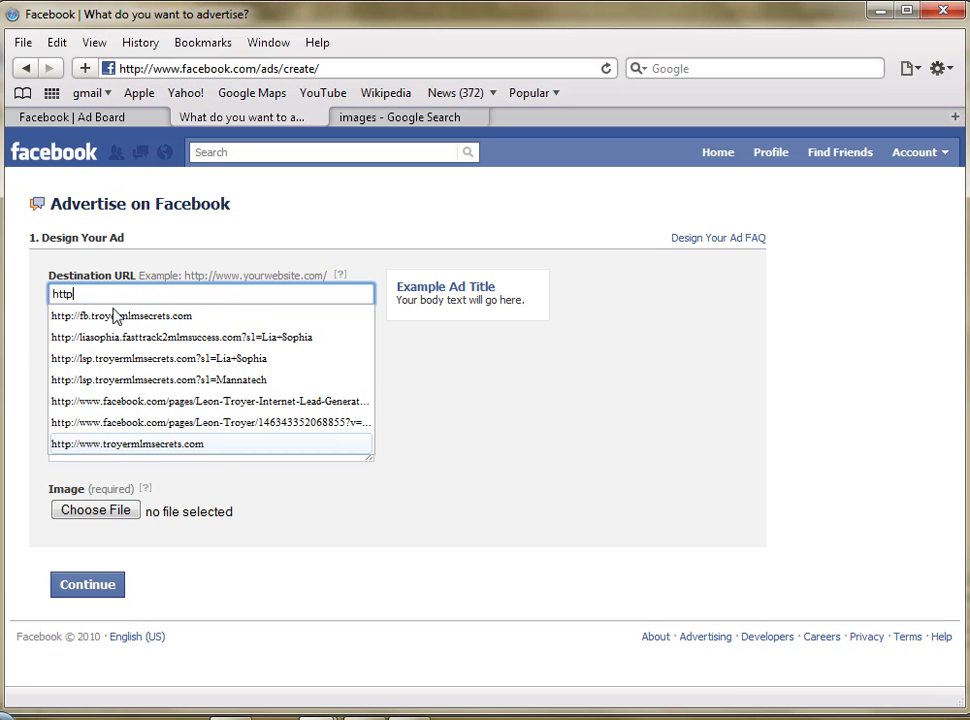
key(Down)
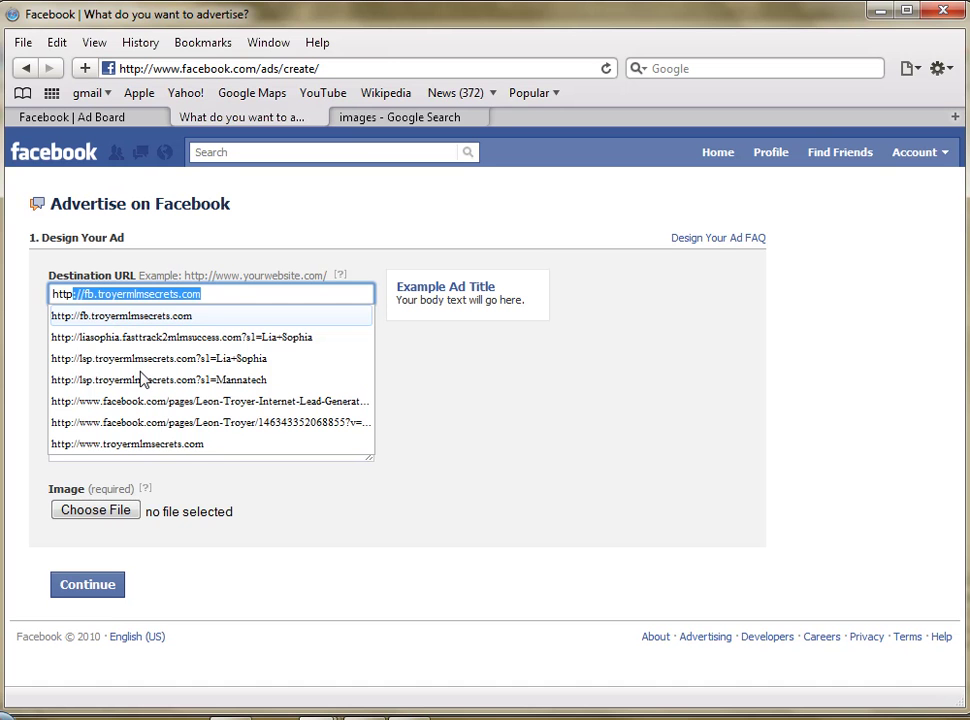
key(BackSpace)
key(Return)
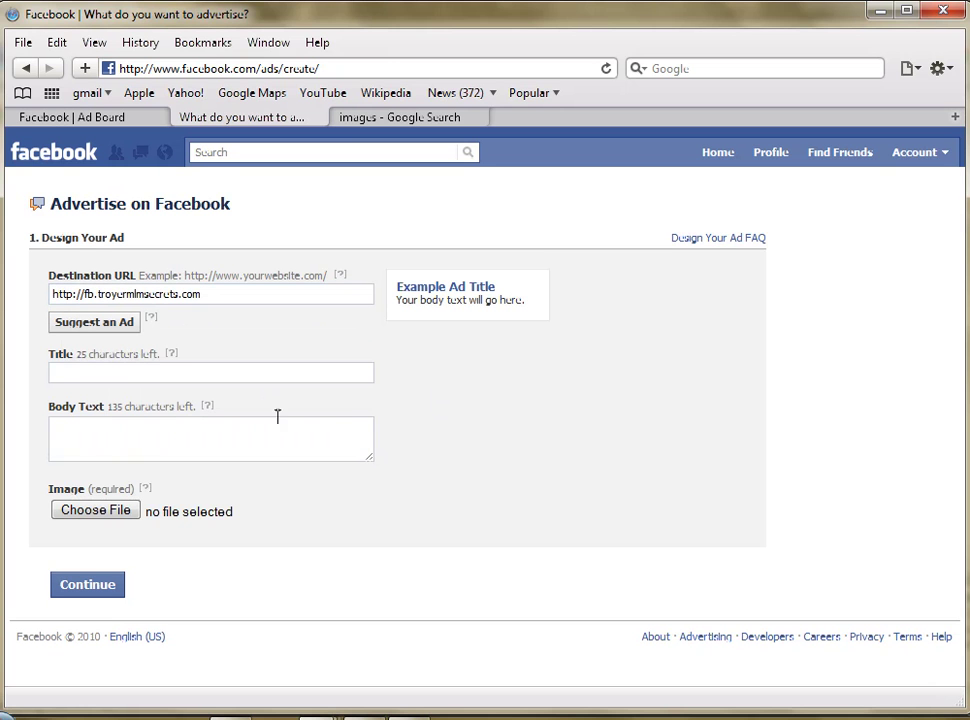
Step: Paste the prepared Panasonic video-tech lines from Notepad into the ad's Body Text
click(65, 374)
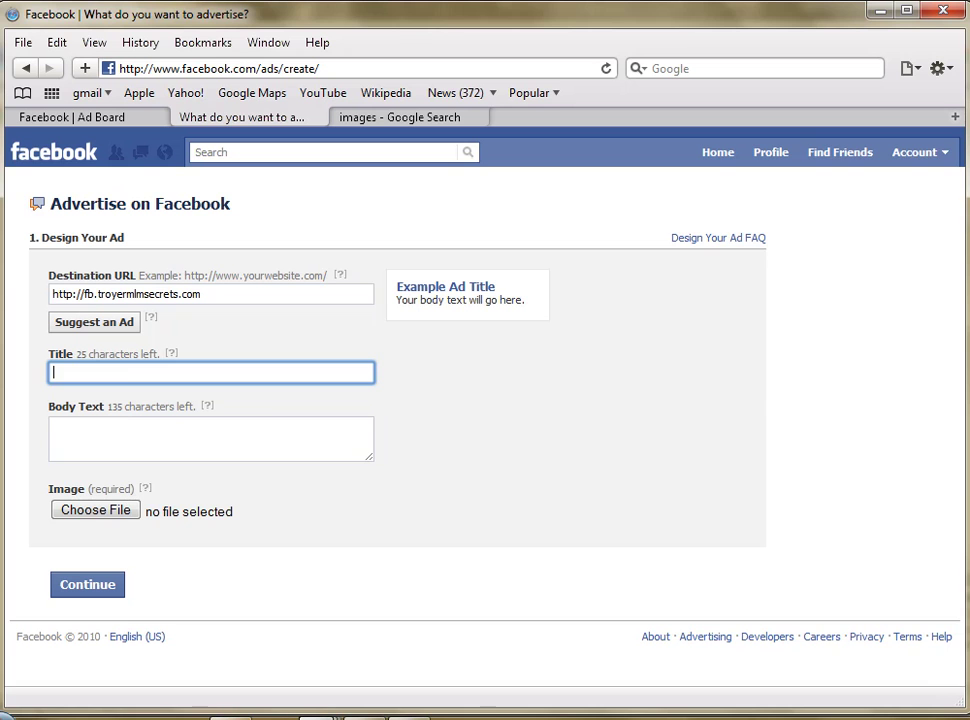
key(alt+Tab)
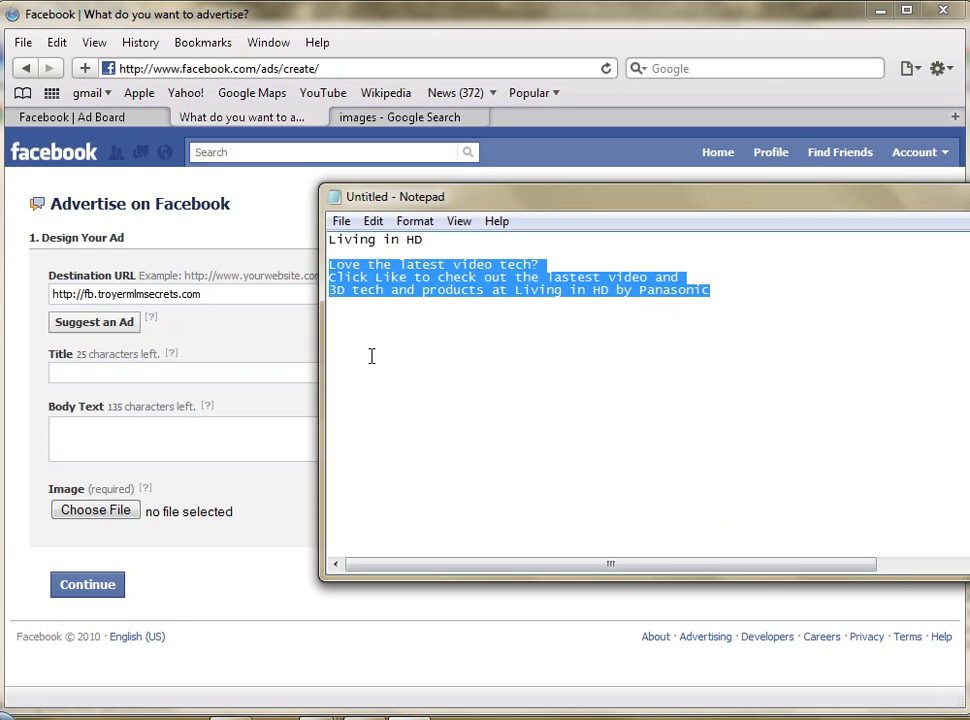
click(67, 440)
text(Love the latest video tech?  Click Like to check out the lastest video and  3D tech and products at Living in HD by Panasonic)
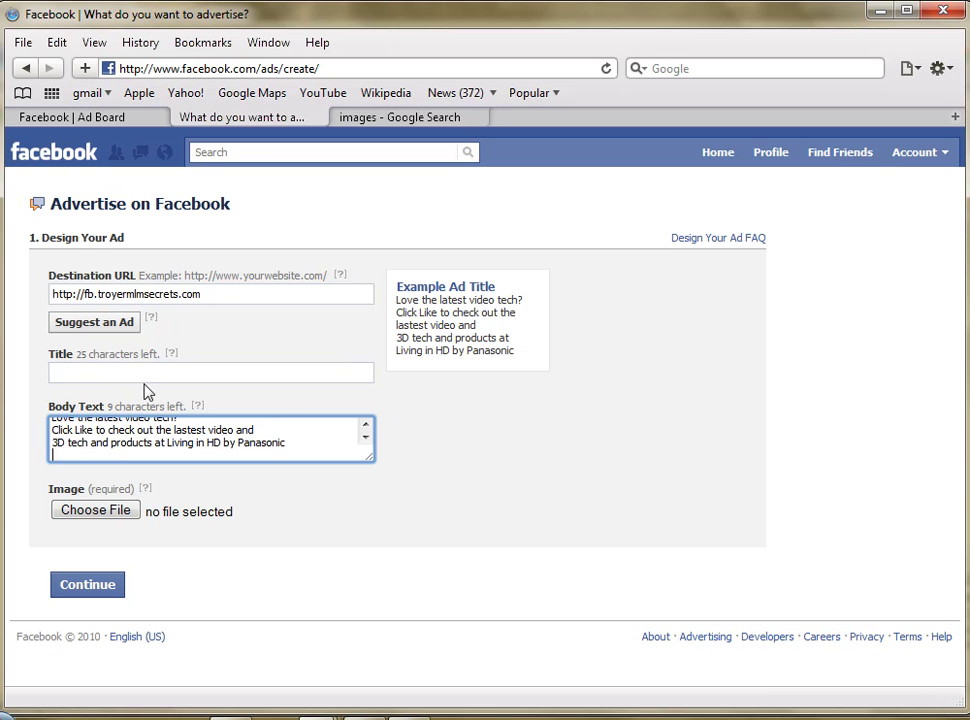
Step: Copy 'Living in HD' from Notepad and paste it as the ad title
click(72, 373)
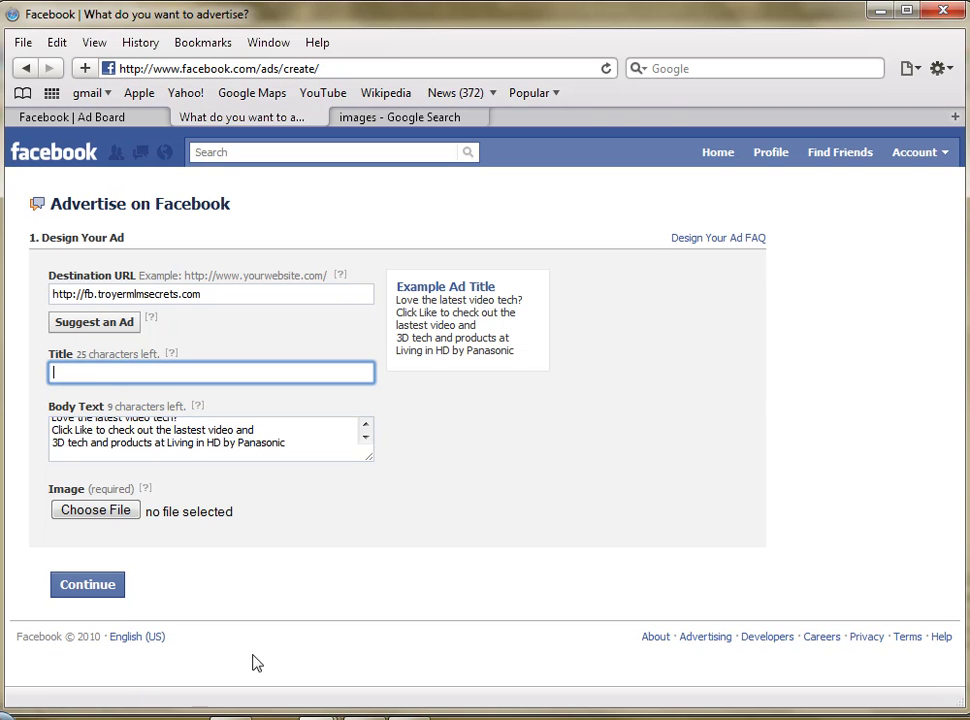
key(alt+Tab)
drag(440, 241, 318, 244)
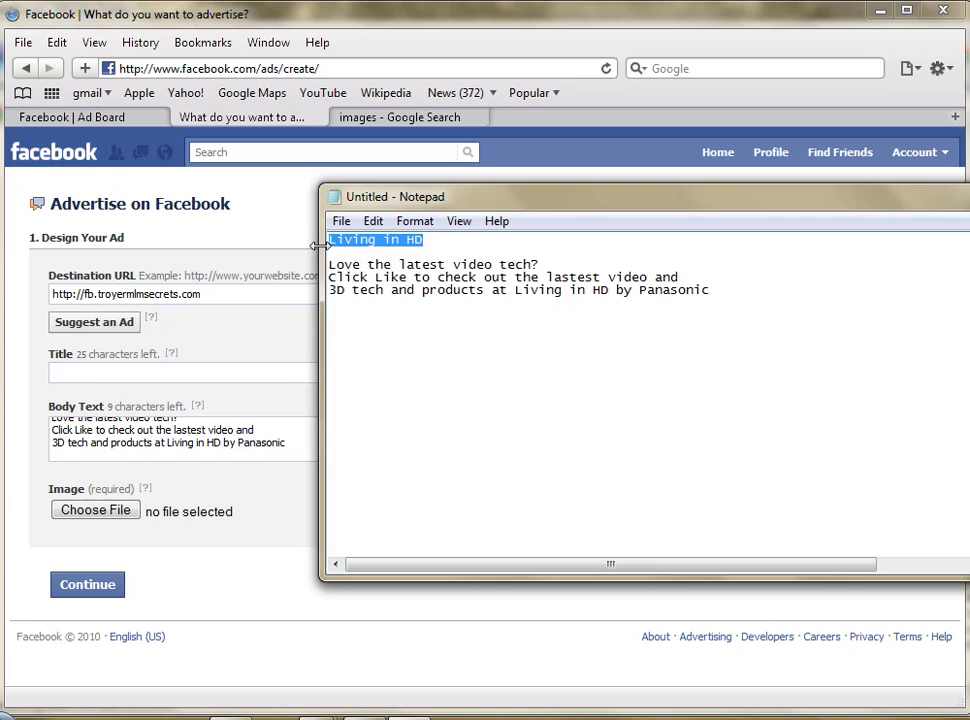
click(80, 374)
text(Living in HD)
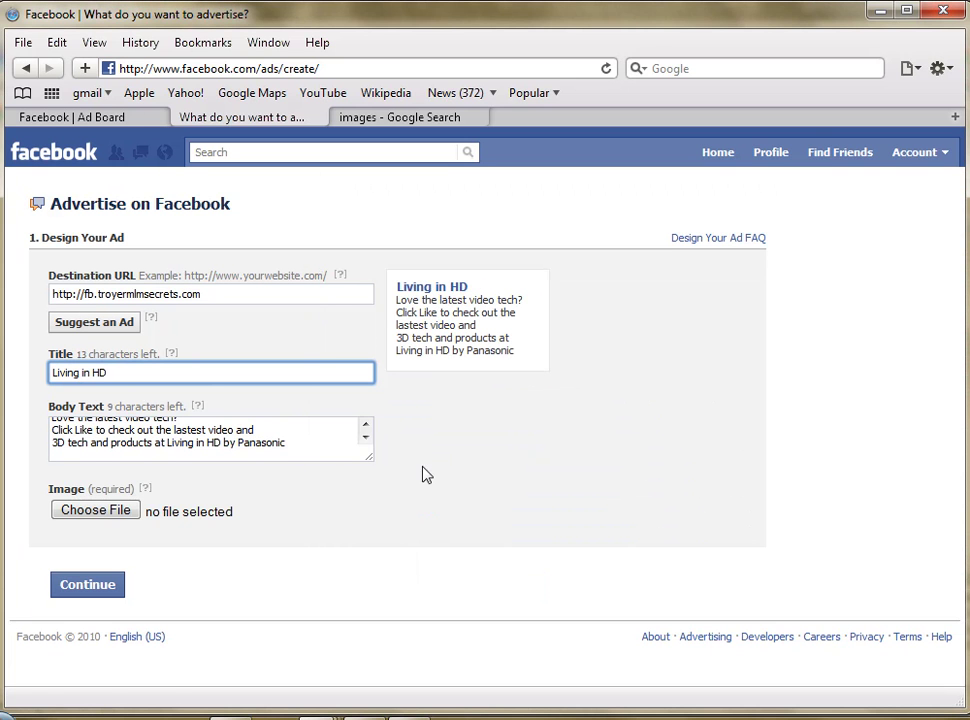
click(430, 476)
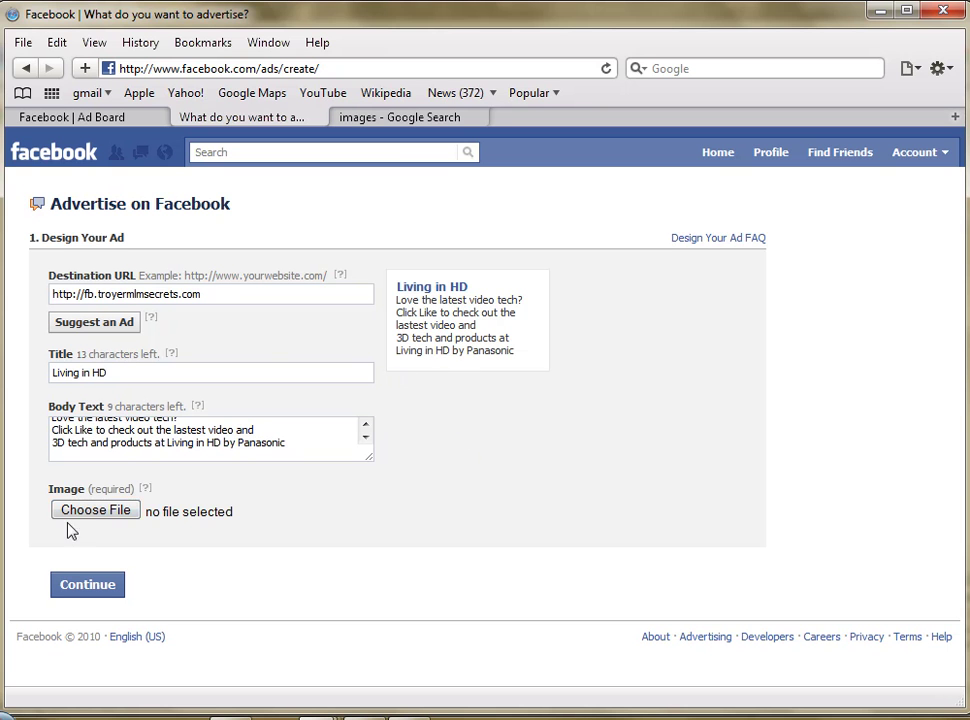
Step: Upload camra.jpg as the ad image and continue to Targeting
click(93, 514)
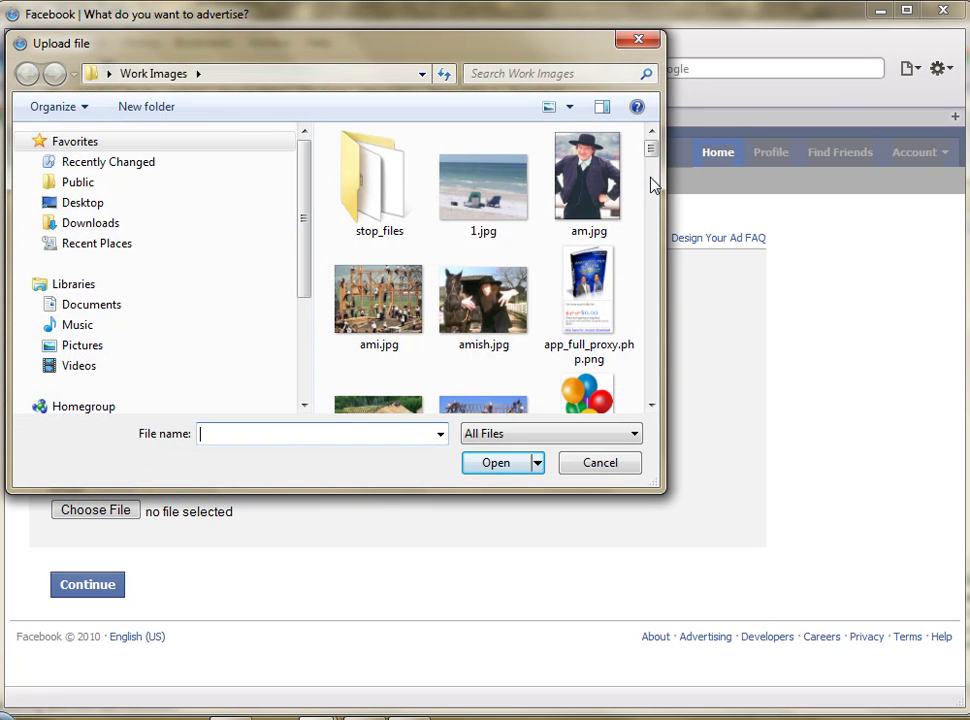
scroll(651, 160, down, 1)
drag(651, 160, 650, 195)
double_click(486, 298)
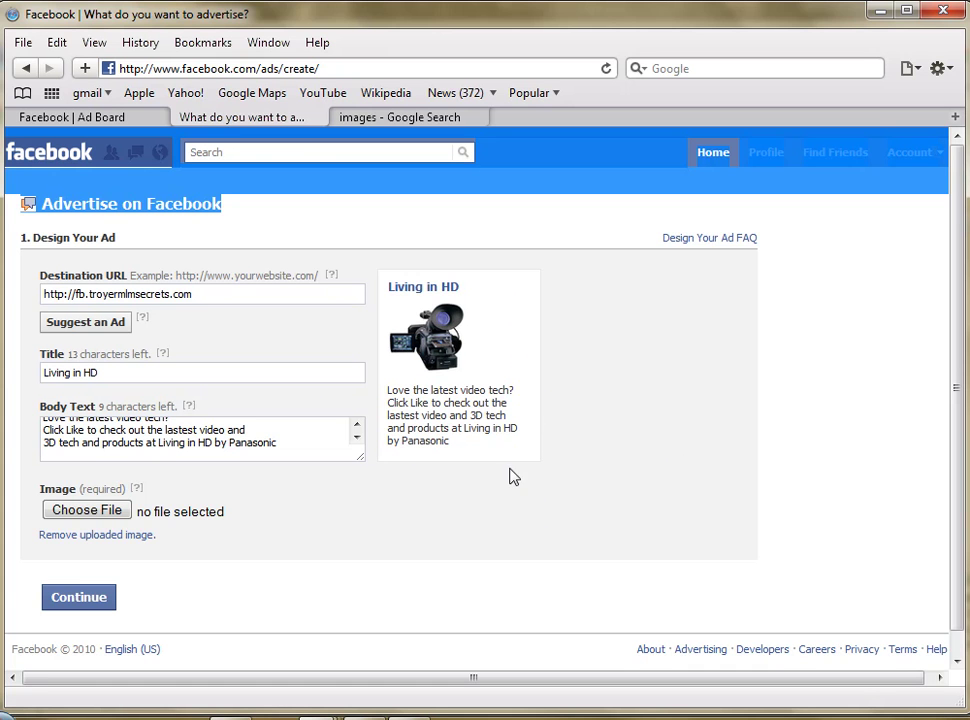
click(612, 384)
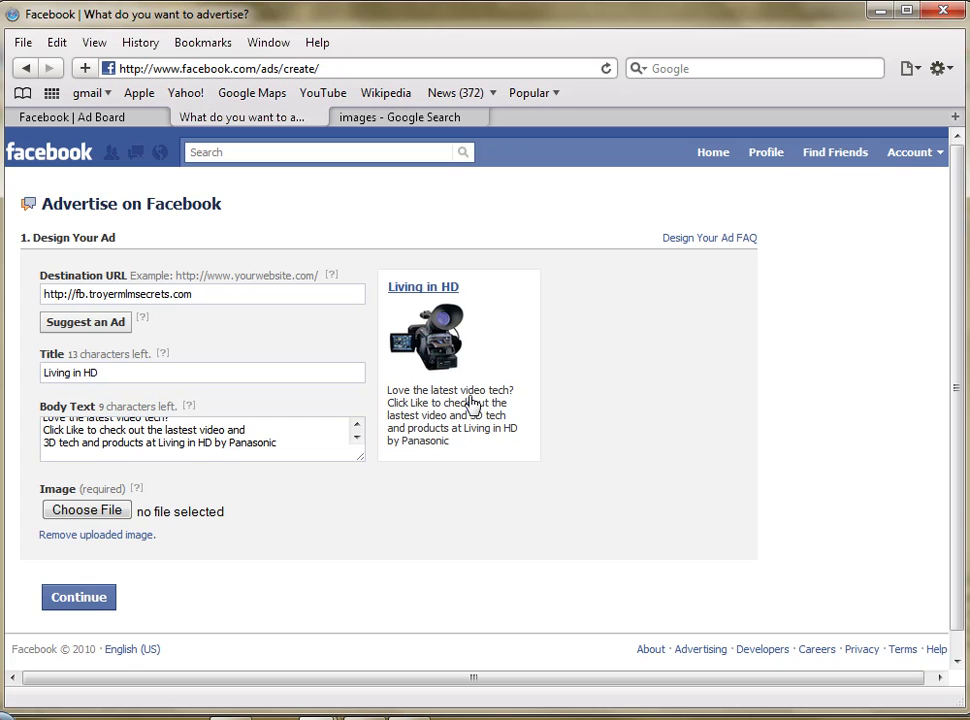
click(76, 603)
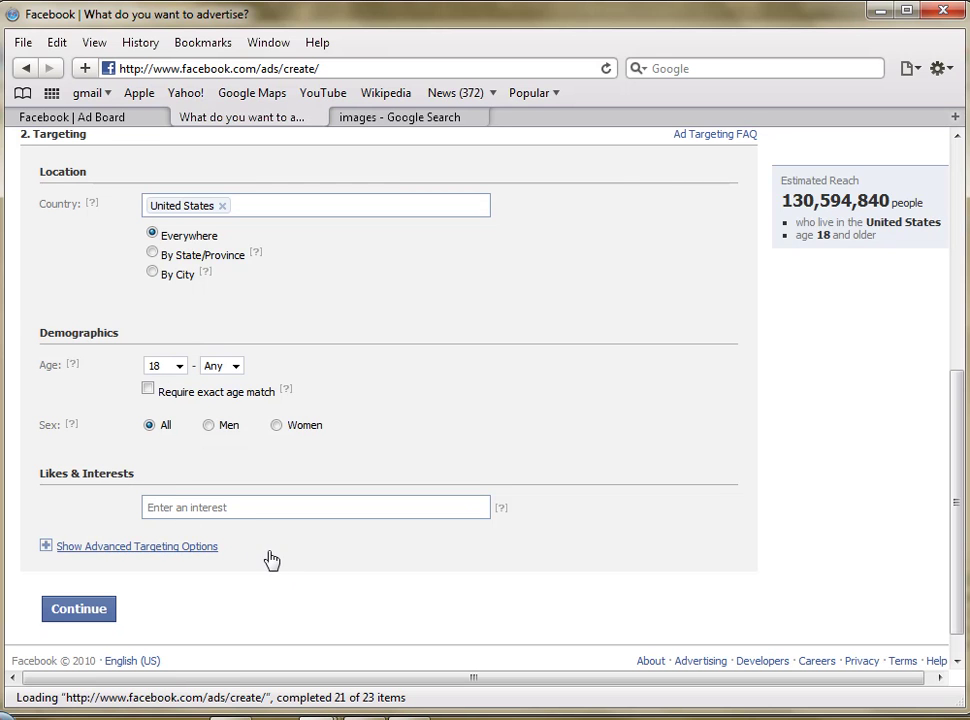
Step: Add Photographer and Photos as Likes & Interests targets, then continue to pricing
click(170, 510)
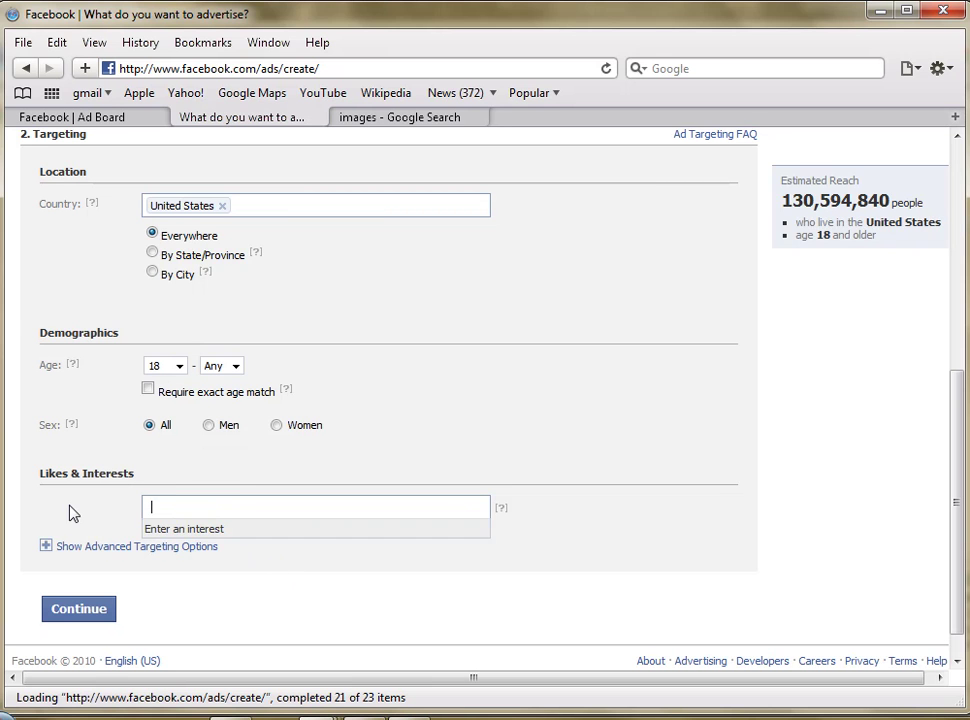
text(photo)
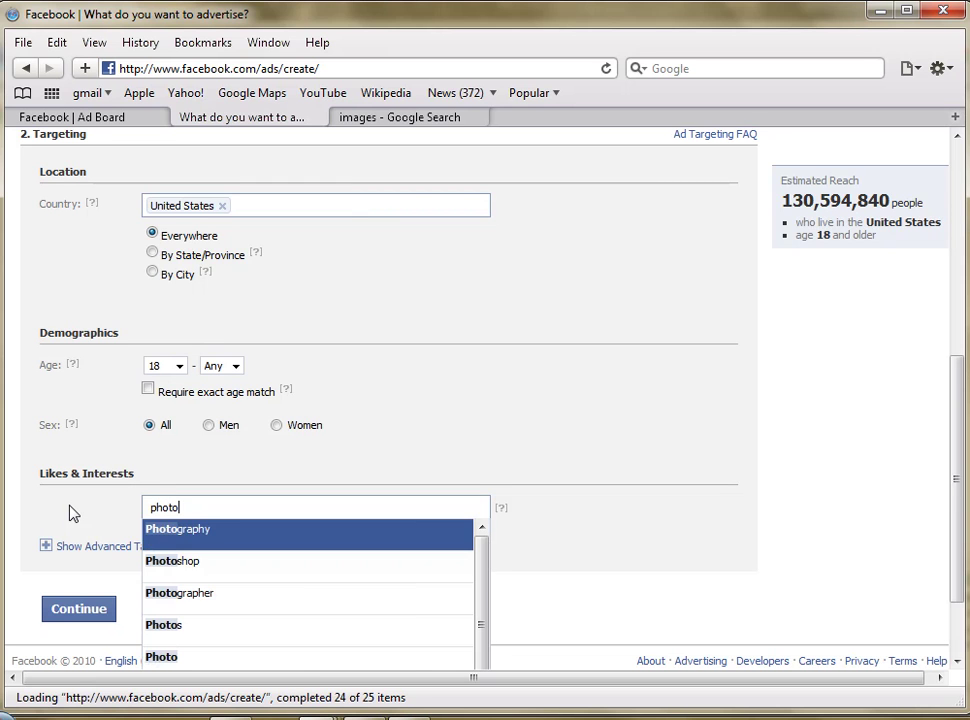
click(225, 606)
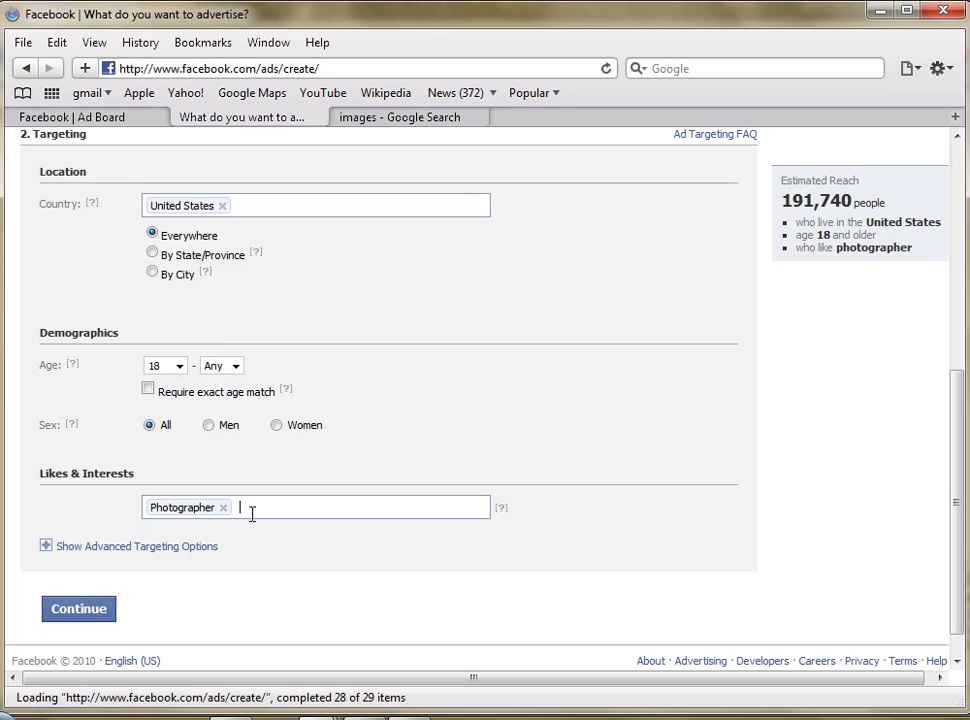
text(photo)
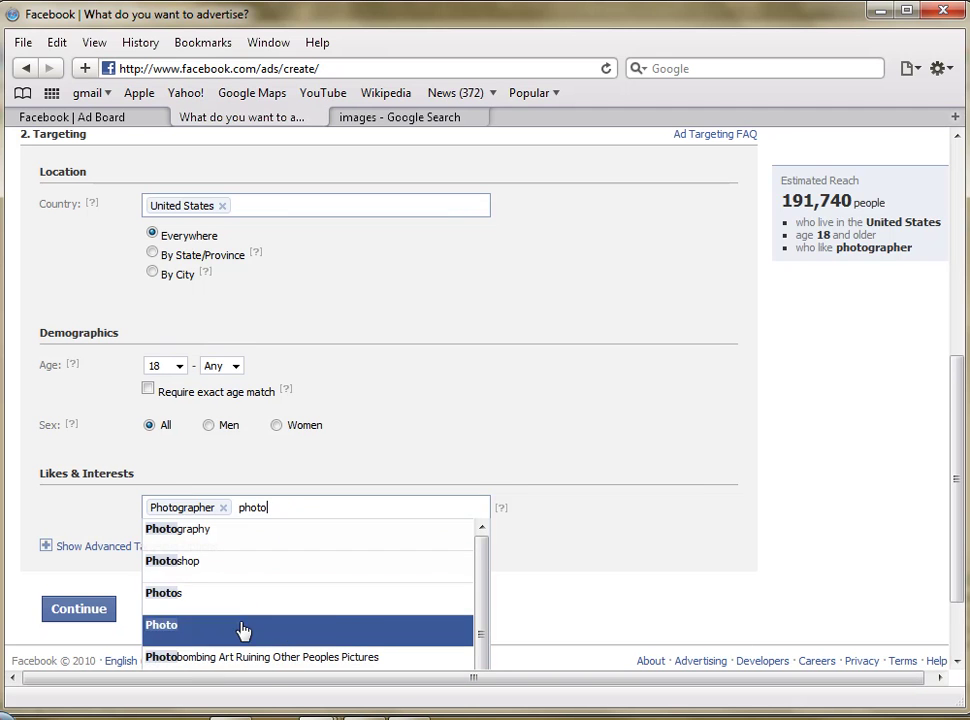
click(253, 604)
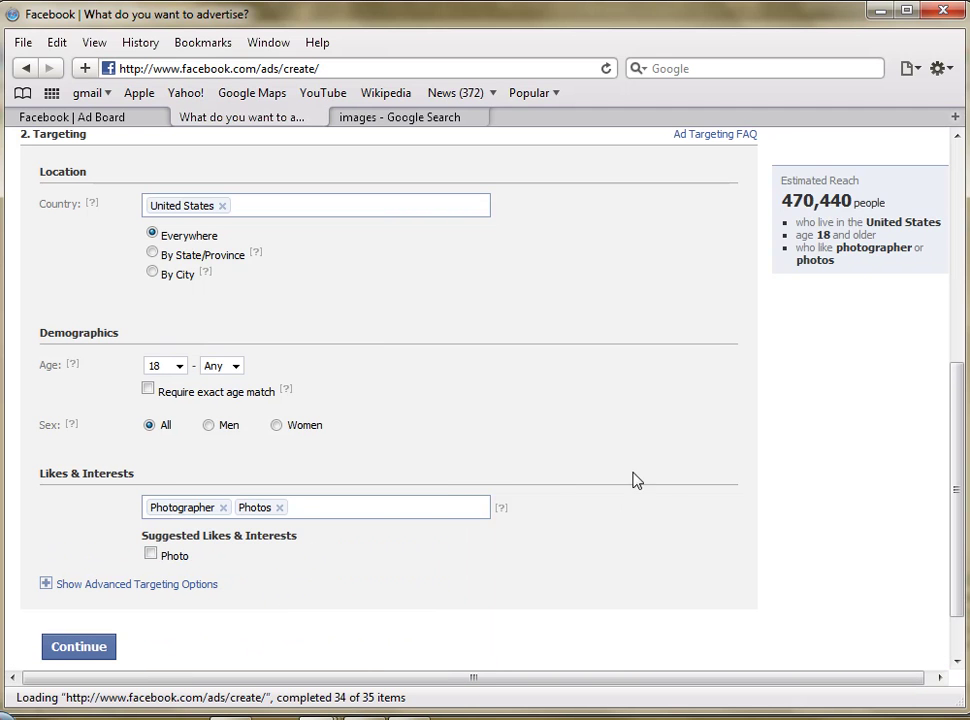
scroll(565, 541, down, 2)
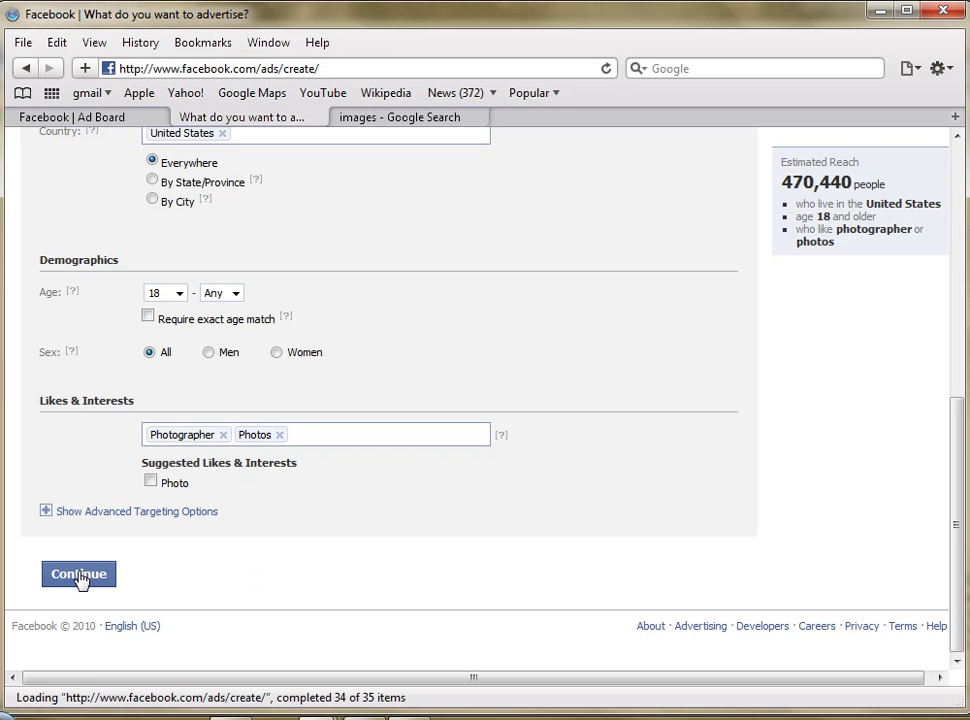
click(80, 577)
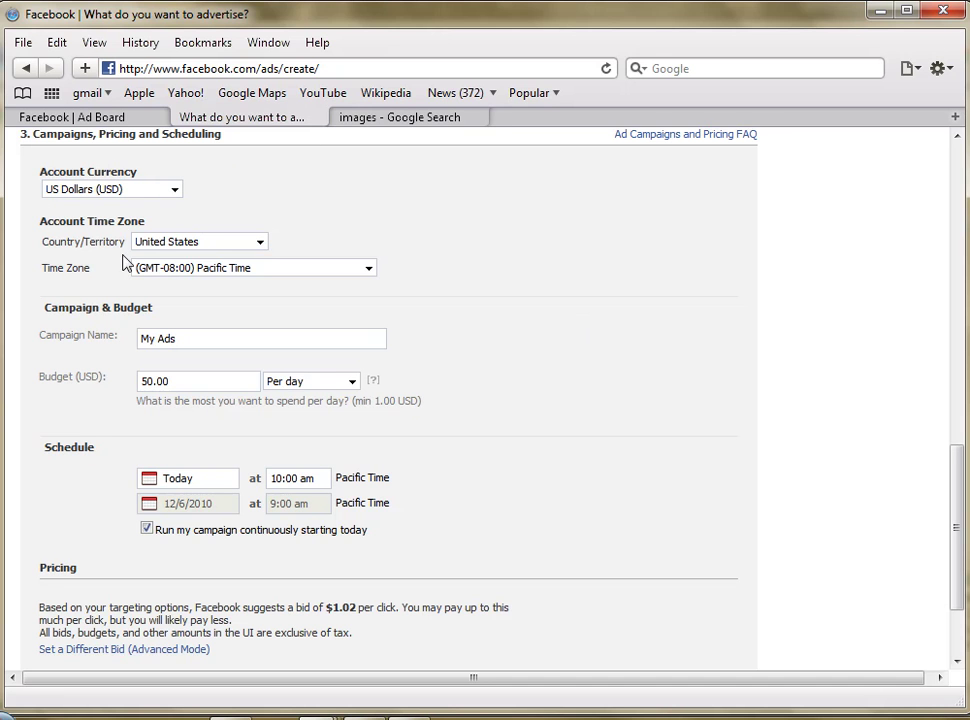
Step: Change the daily budget from 50.00 to 30.00 USD and submit it with Review Ad
click(157, 384)
key(BackSpace)
key(BackSpace)
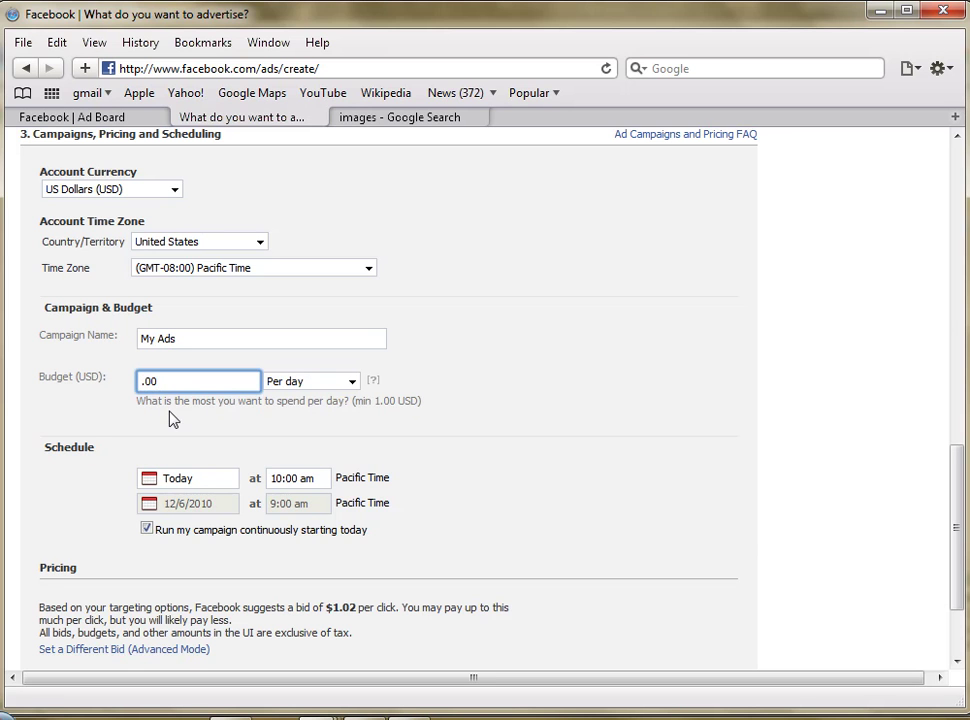
text(30)
scroll(550, 467, down, 3)
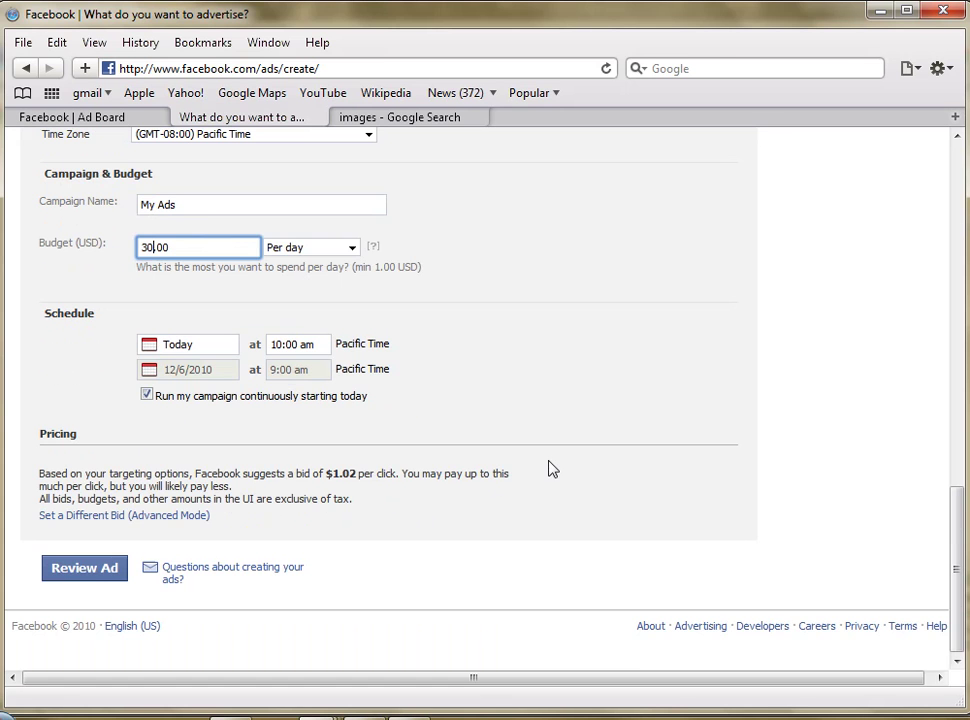
click(85, 570)
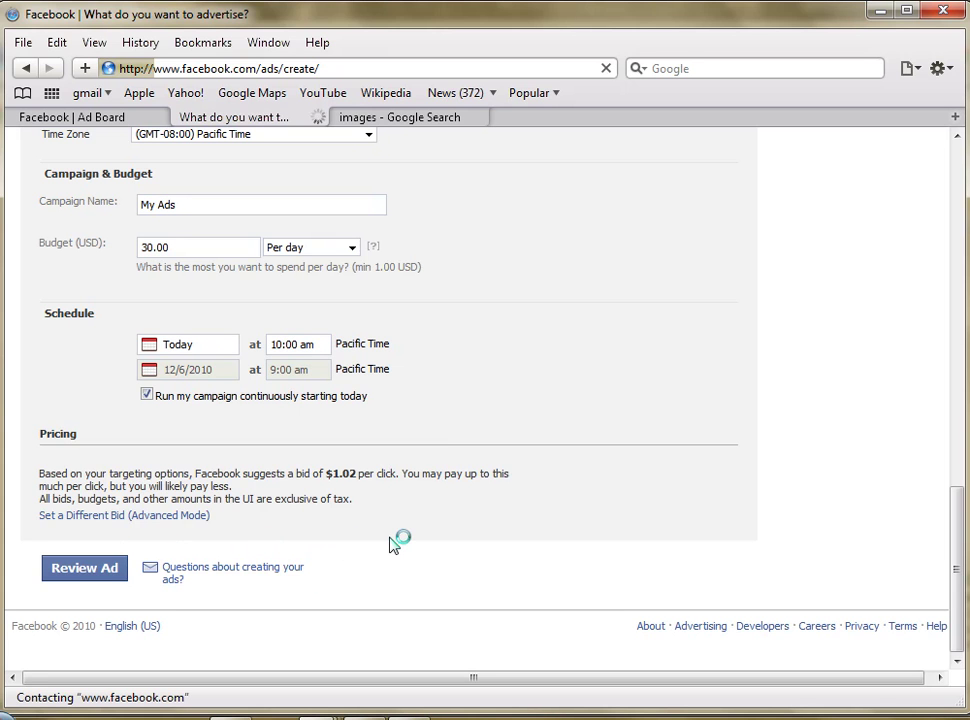
Step: Check the Living in HD review page's $30.00 budget, then switch to the Google Images tab
click(82, 577)
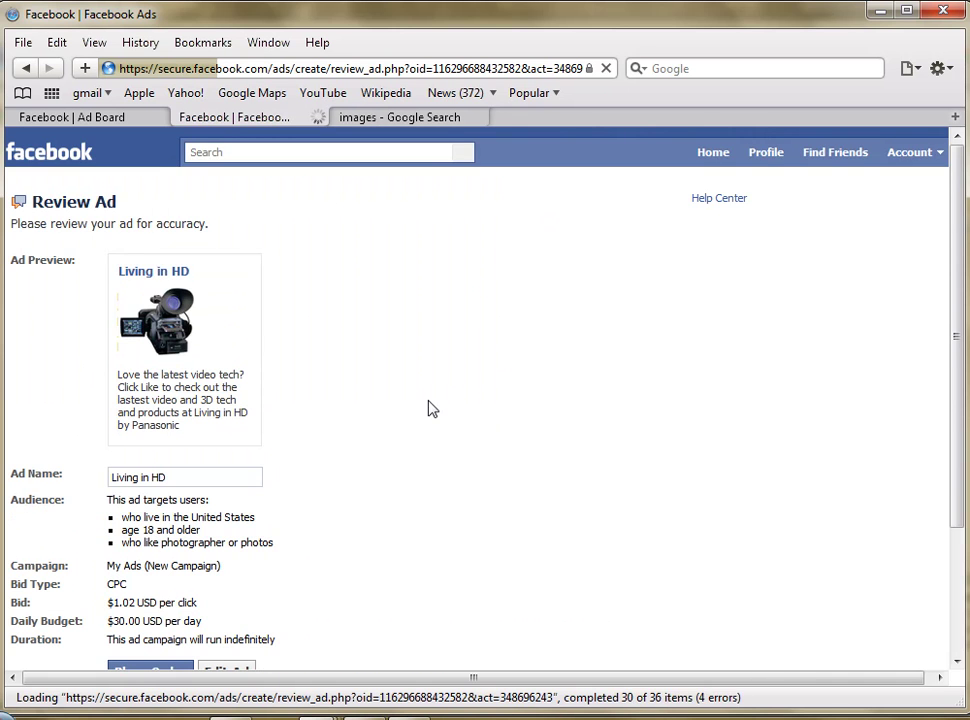
scroll(411, 378, down, 2)
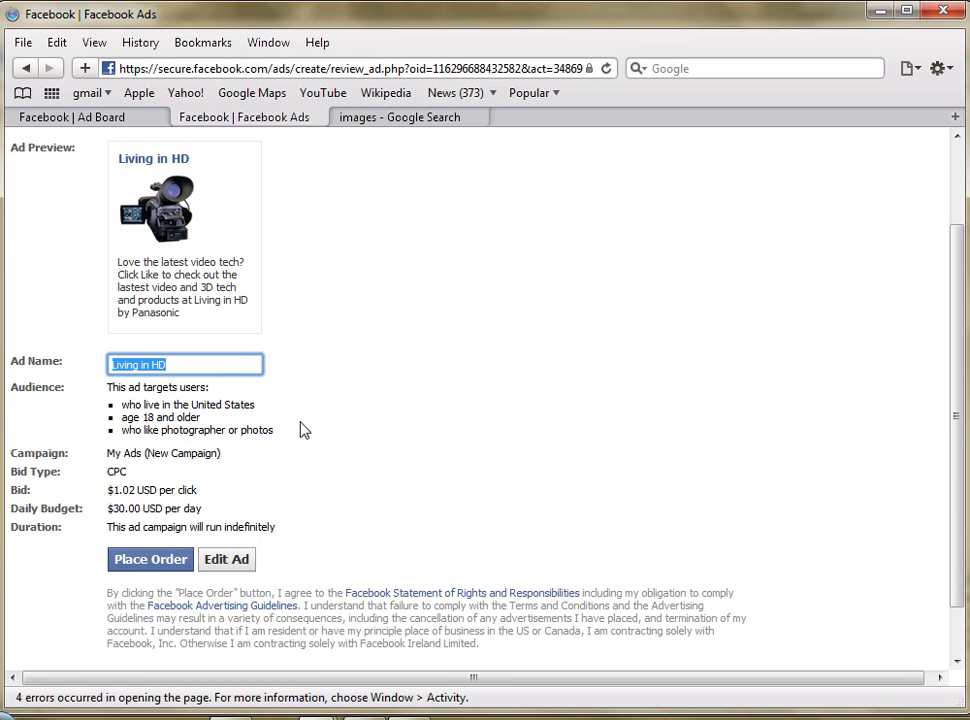
scroll(350, 421, up, 3)
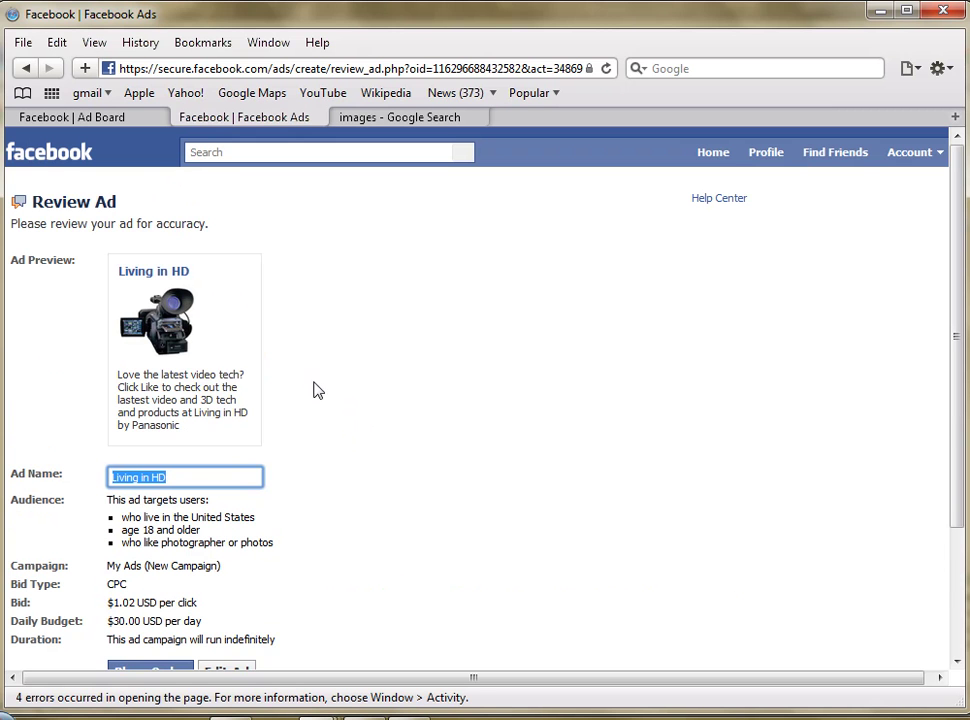
click(400, 117)
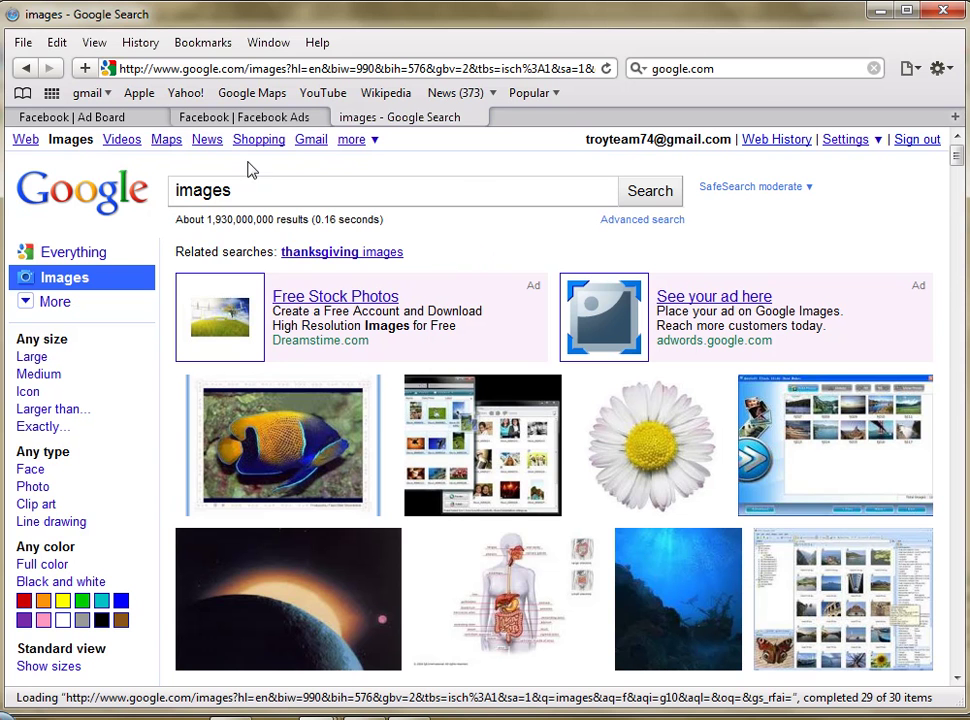
Step: Search 'google', pick the 'google images' suggestion, then type 'photo' over the query
double_click(178, 190)
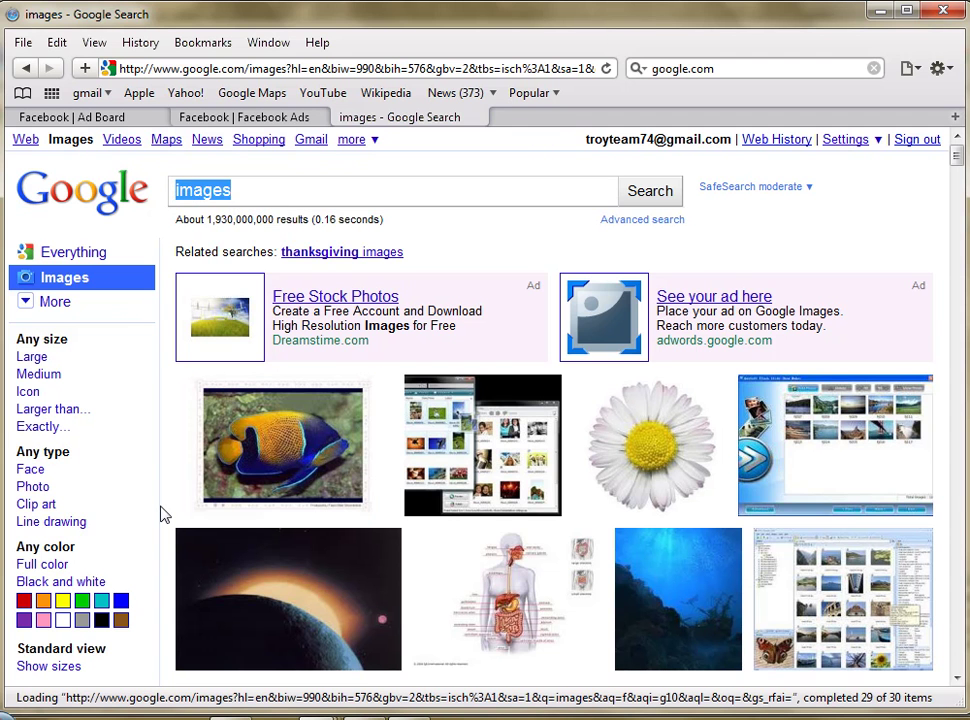
text(gg)
key(BackSpace)
text(oogle)
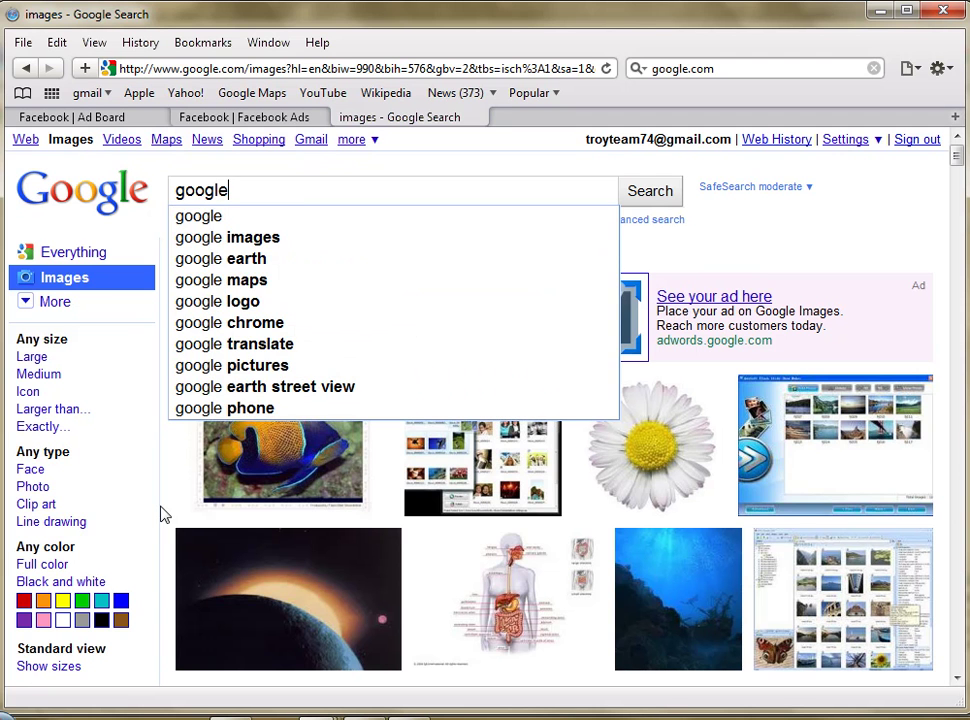
key(Return)
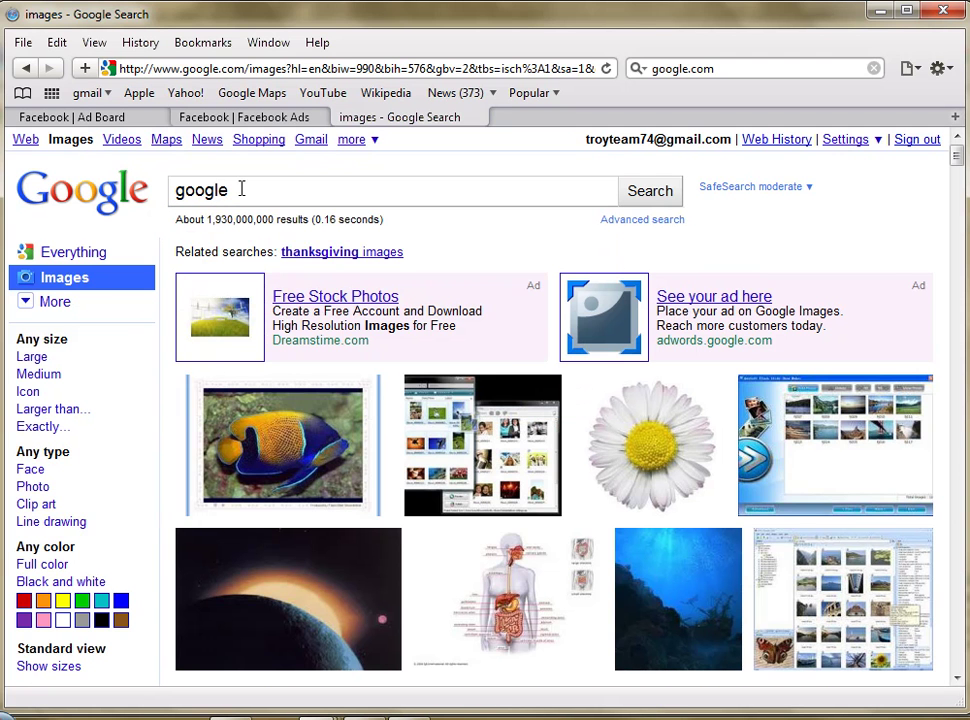
text(im)
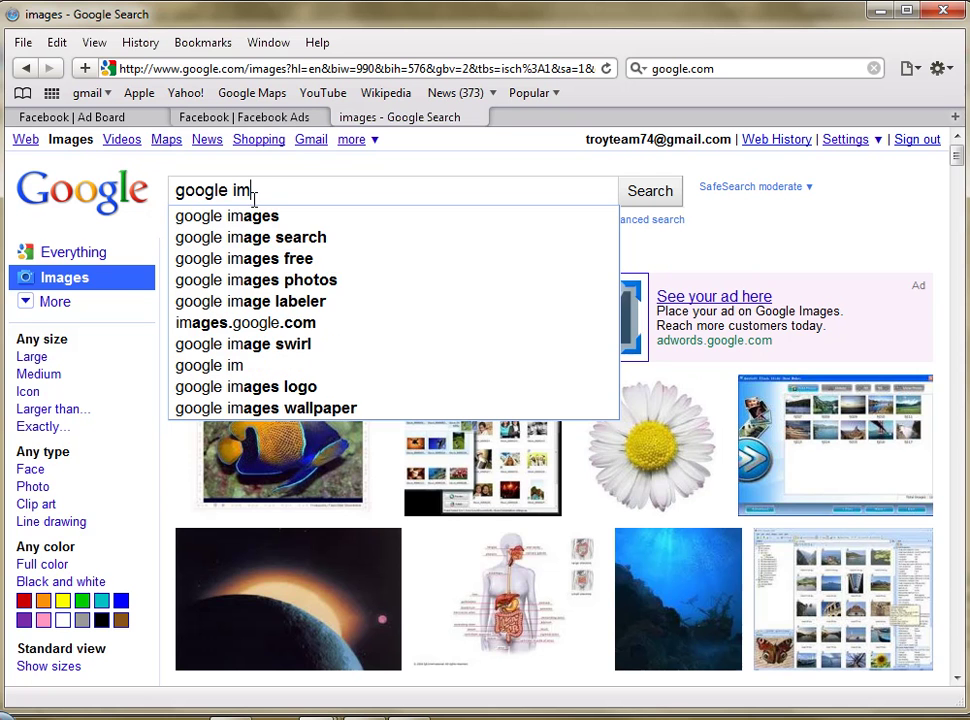
click(272, 217)
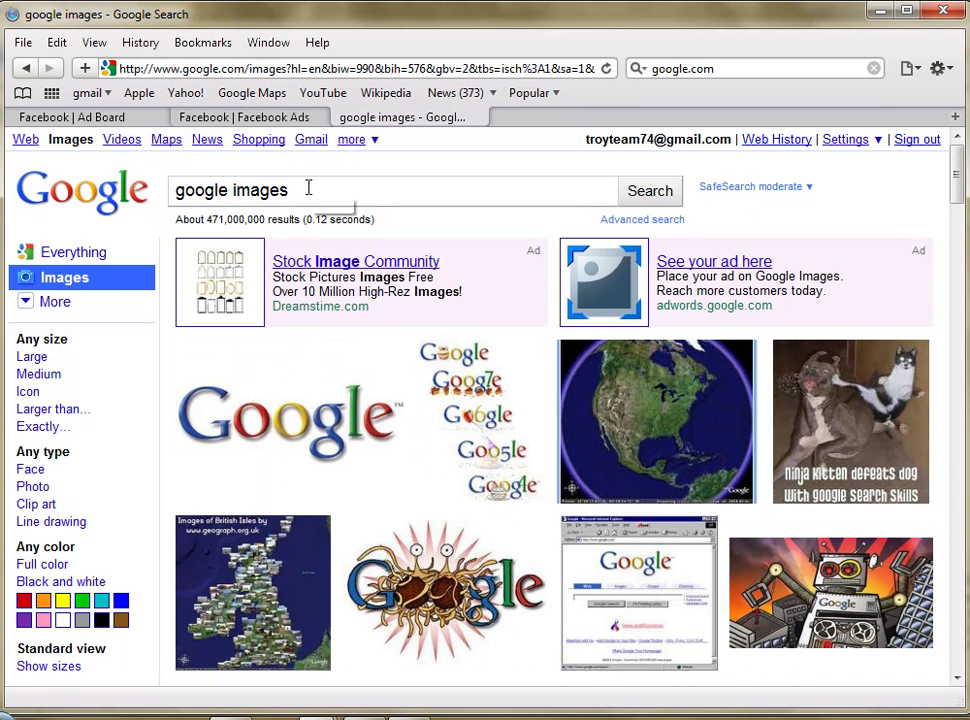
drag(309, 188, 160, 283)
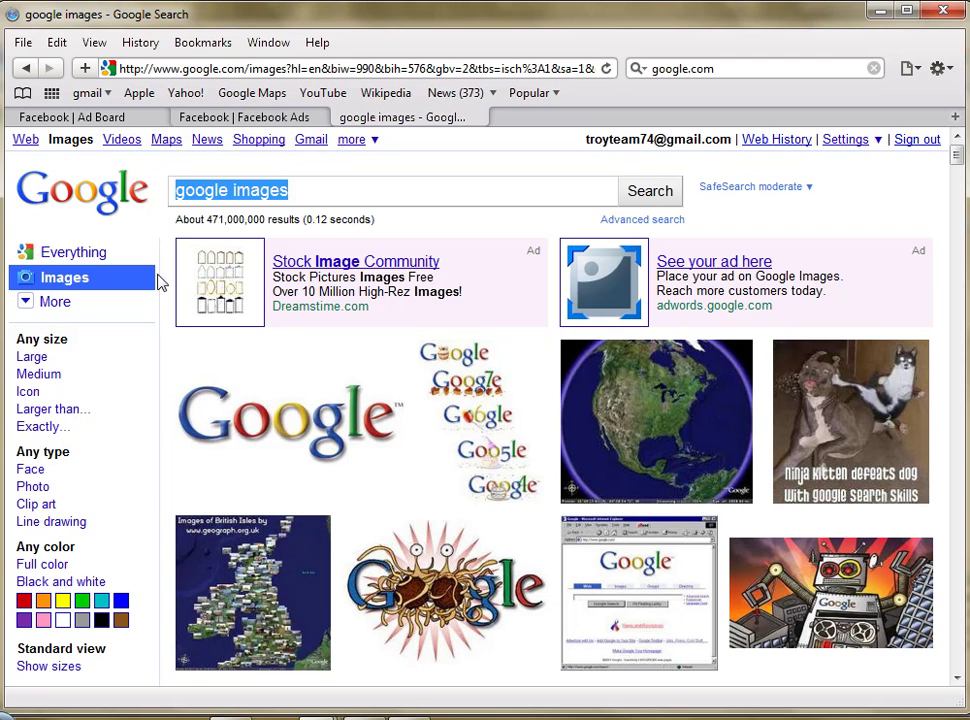
text(photo)
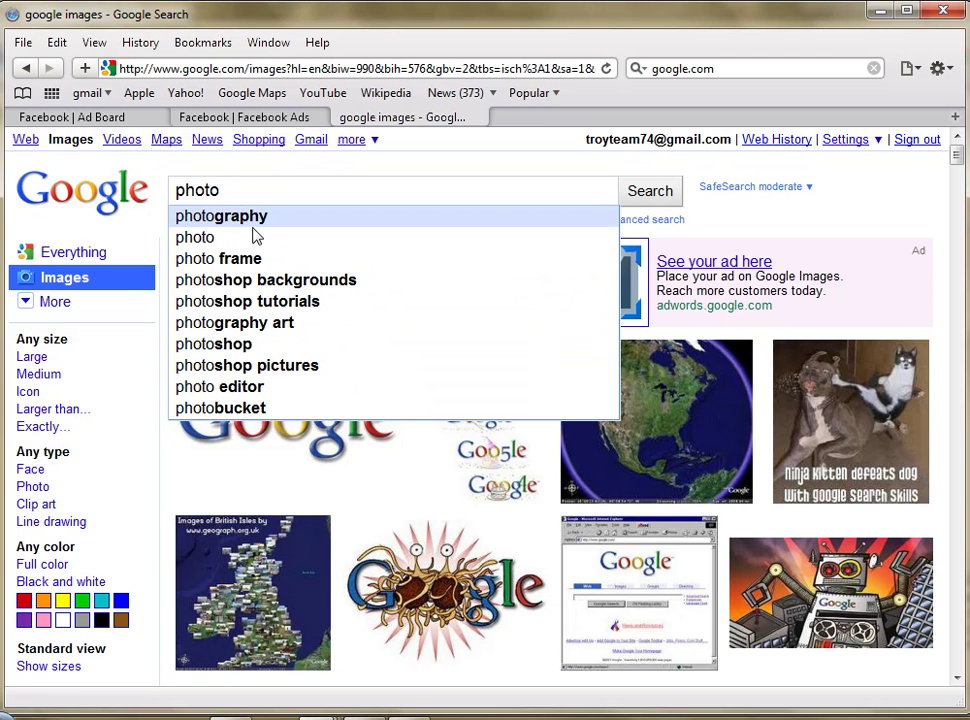
Step: Show the 'photo' image results and preview thumbnails such as the tulips picture
click(257, 236)
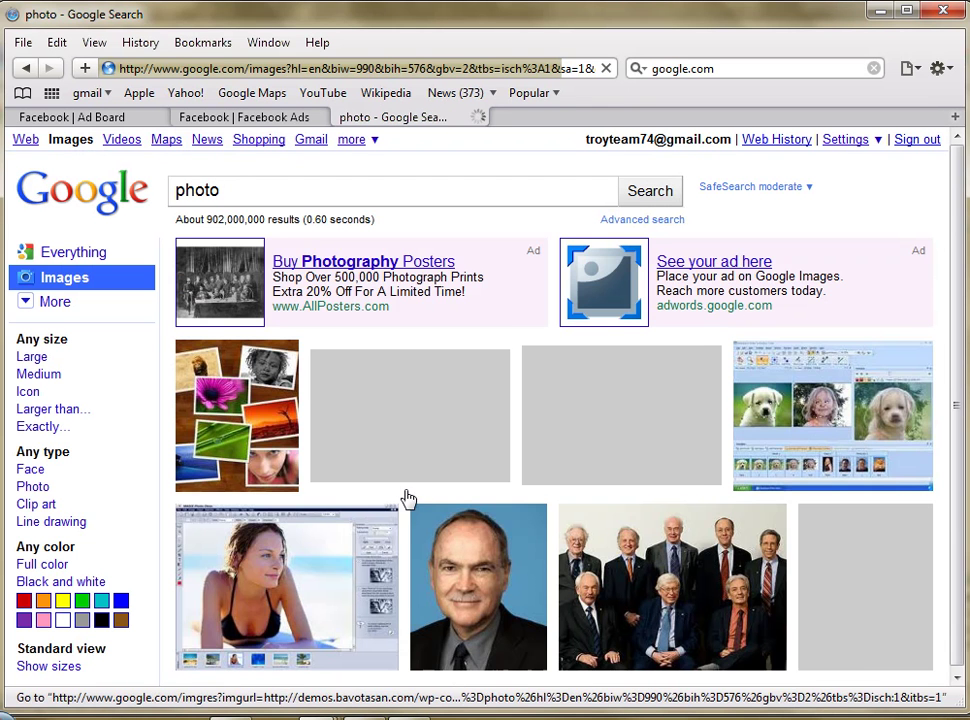
scroll(440, 455, down, 10)
scroll(468, 455, up, 9)
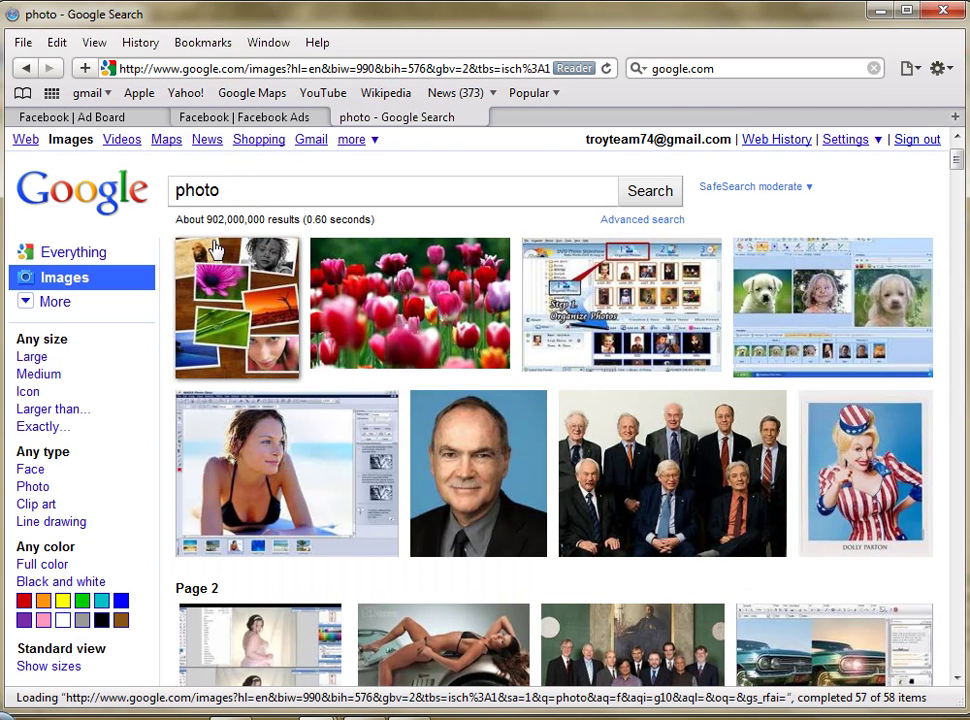
mouse_move(227, 353)
mouse_move(461, 457)
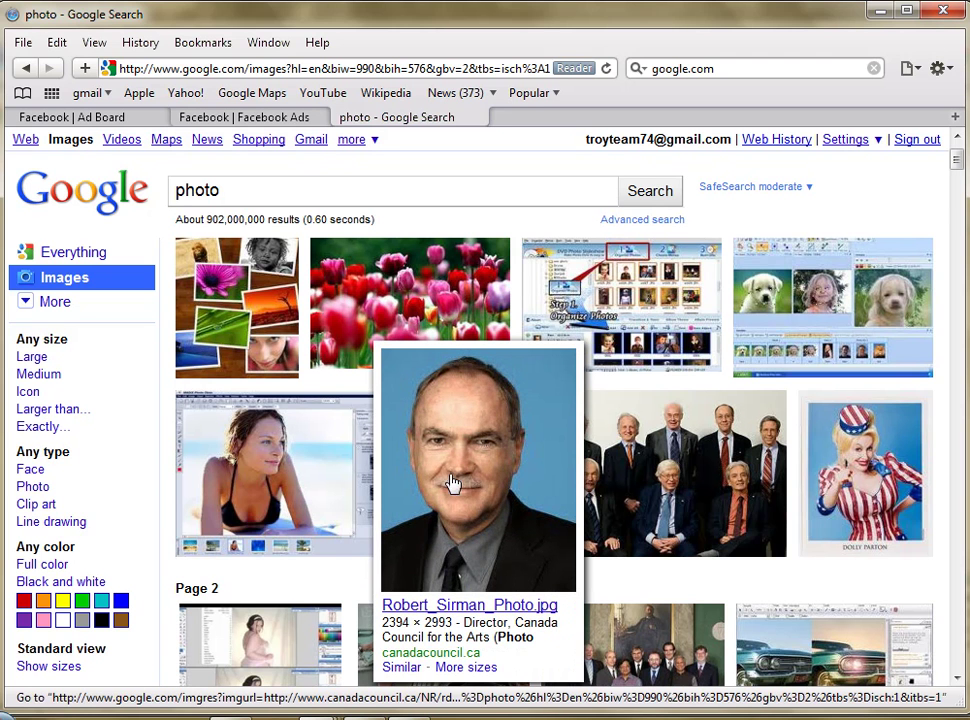
right_click(400, 315)
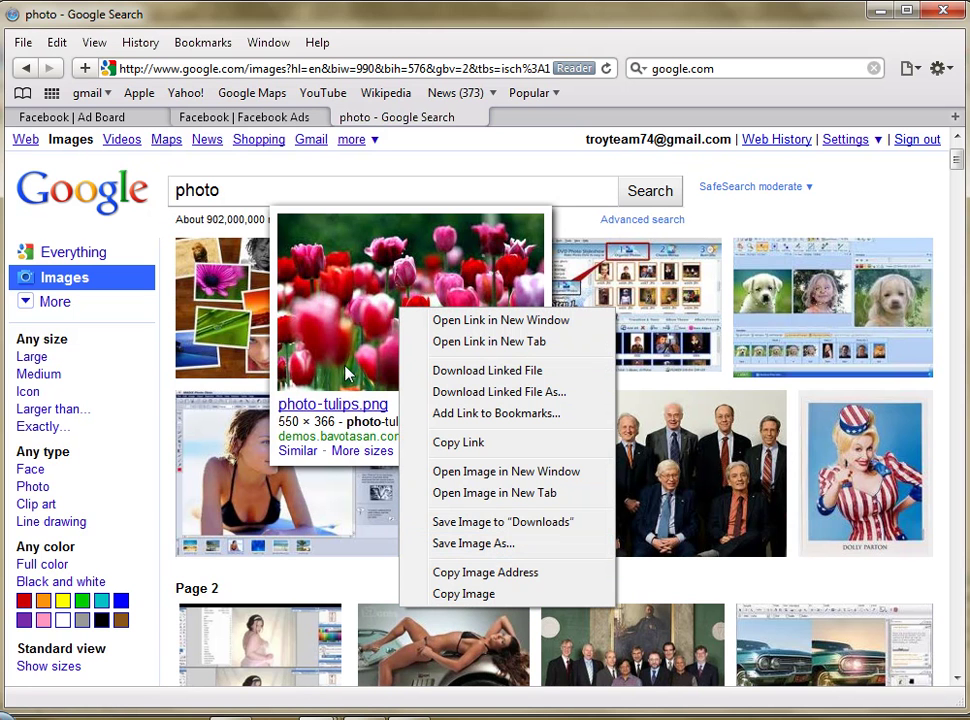
click(144, 236)
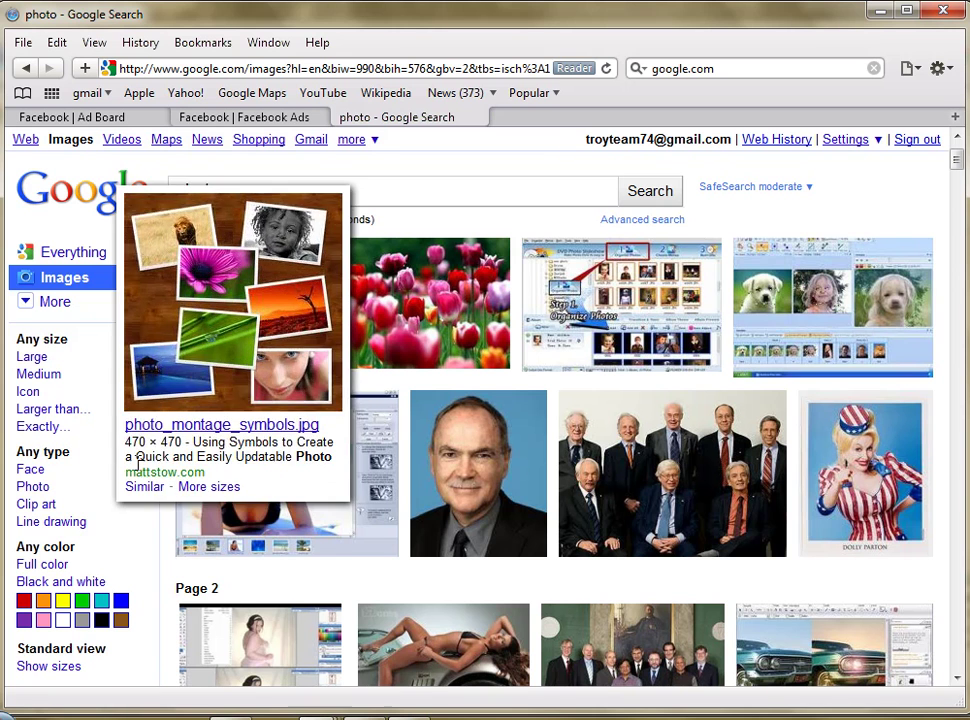